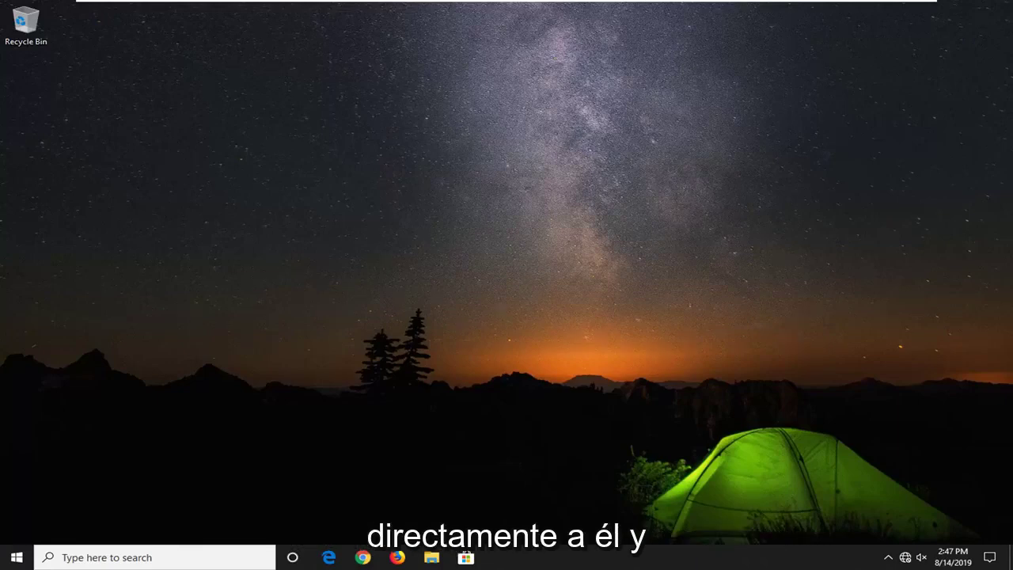
Open Control Panel from Start search and show all items as large icons.
left_click(6, 558)
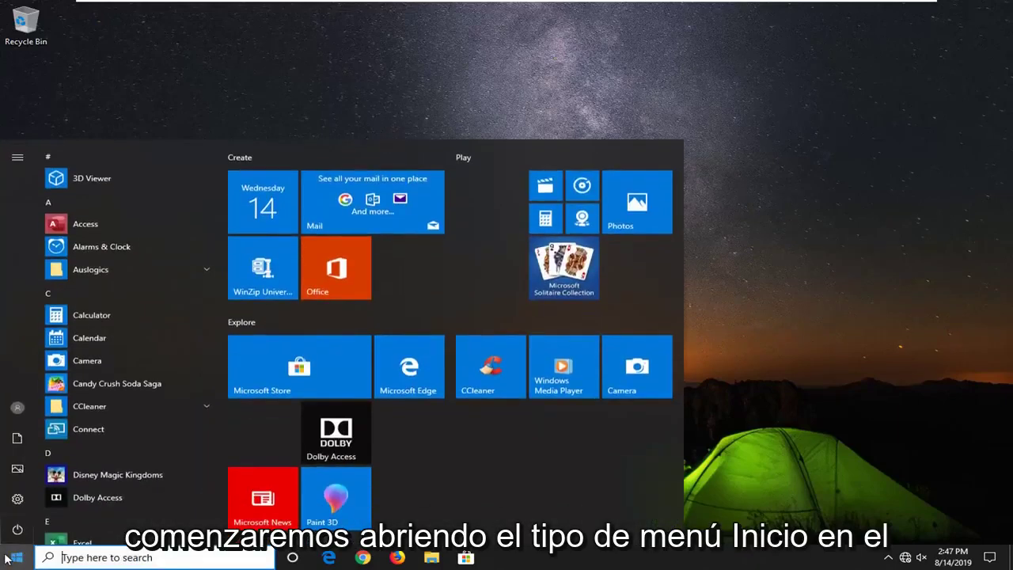
type("control")
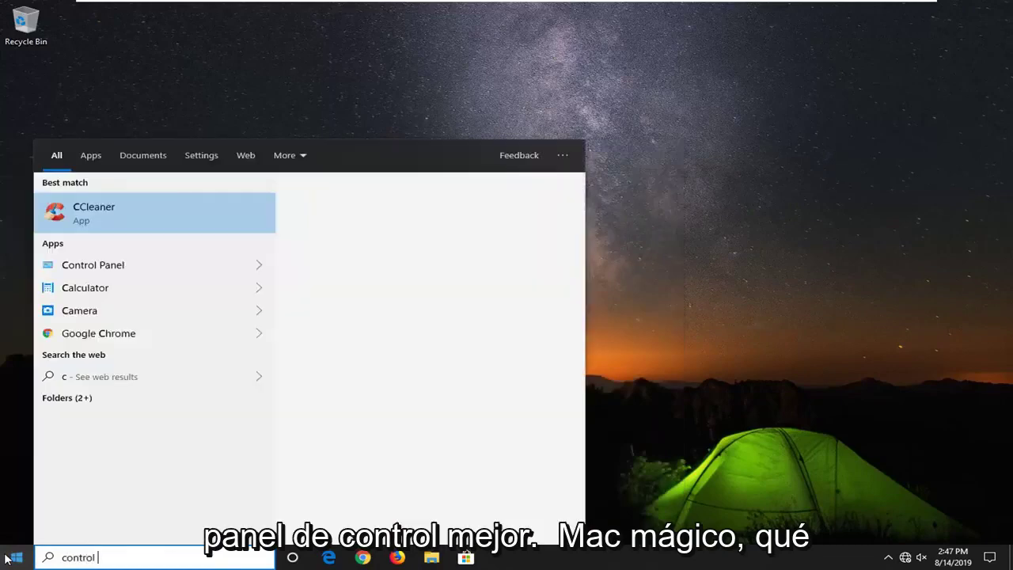
type(" panel")
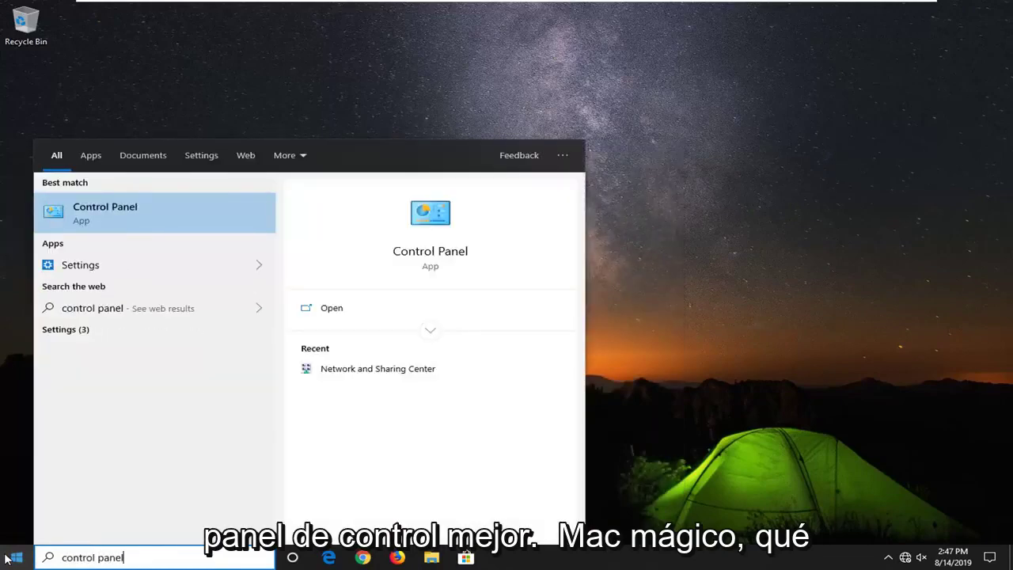
left_click(92, 221)
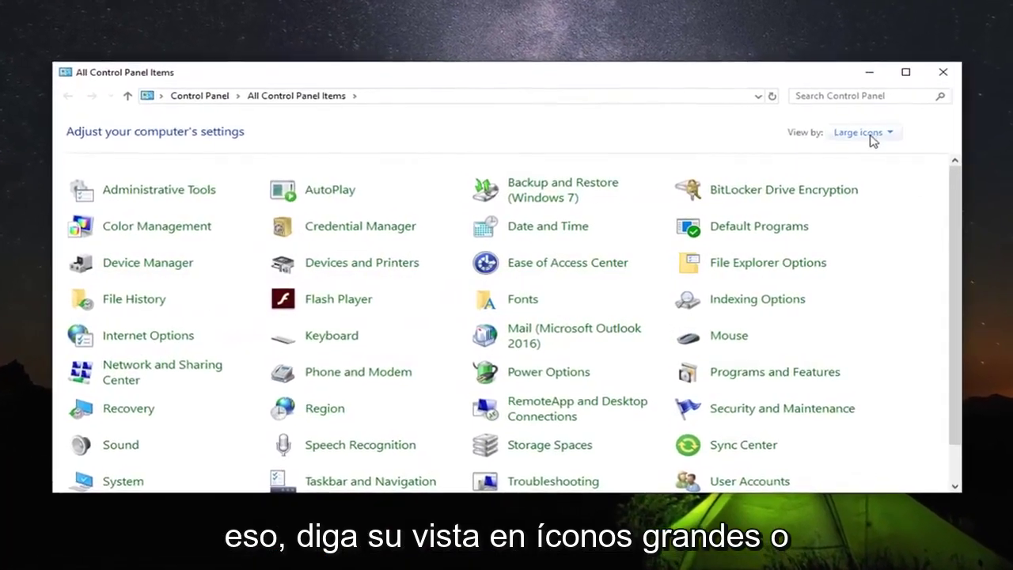
left_click(869, 135)
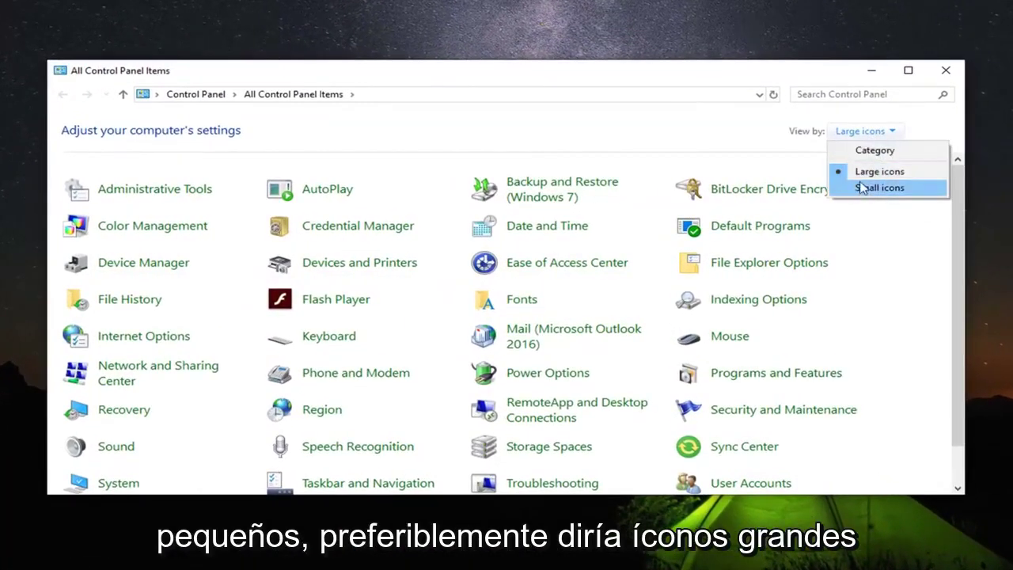
left_click(655, 144)
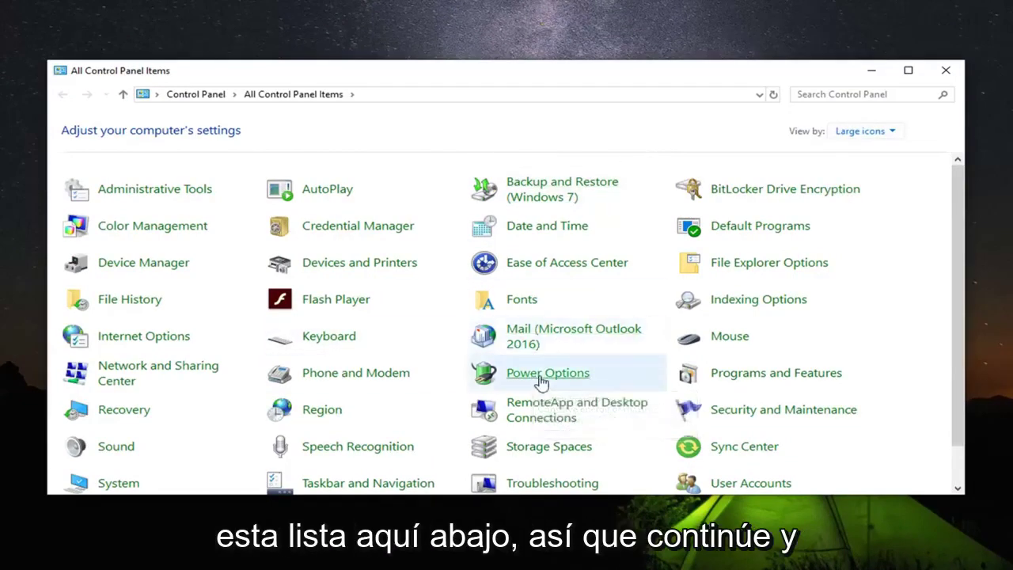
Open the High performance plan's advanced power settings from Power Options.
left_click(543, 378)
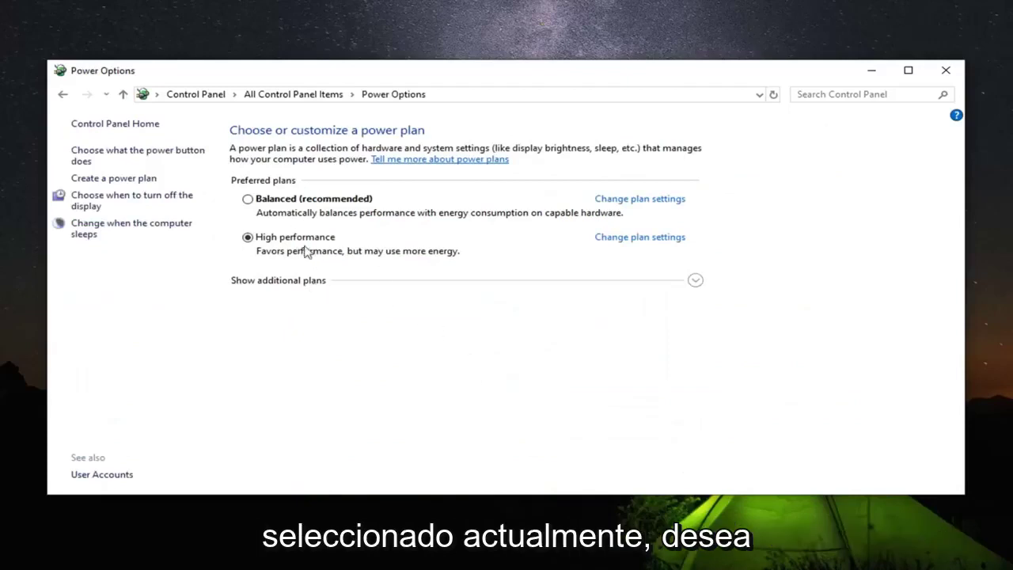
left_click(632, 239)
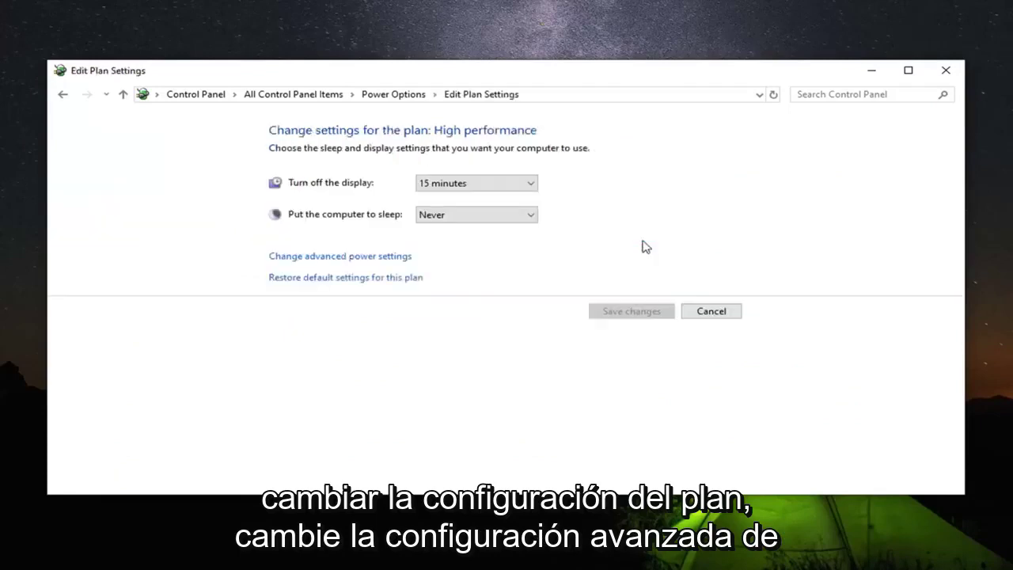
left_click(395, 258)
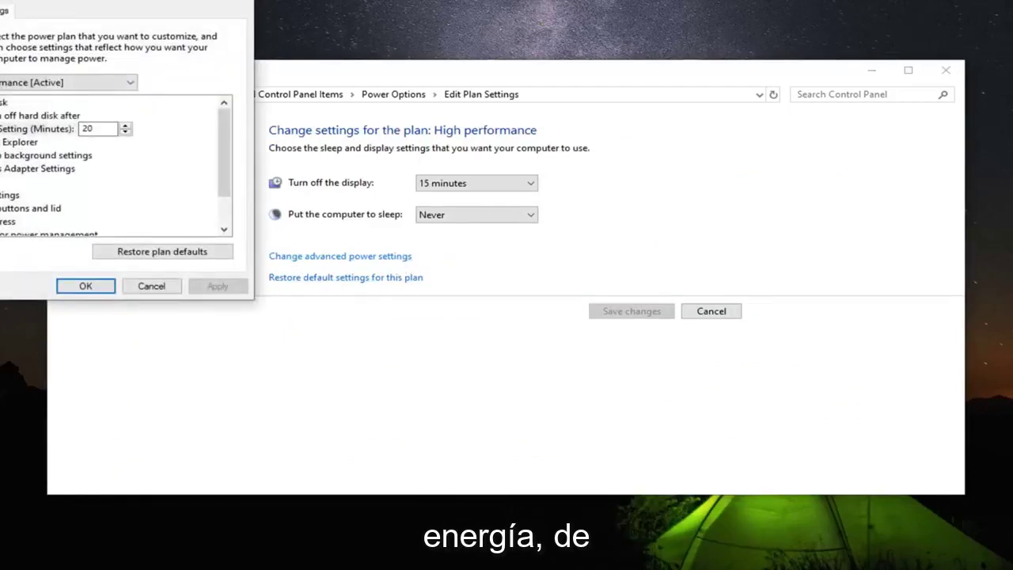
left_click_drag(138, 2, 458, 92)
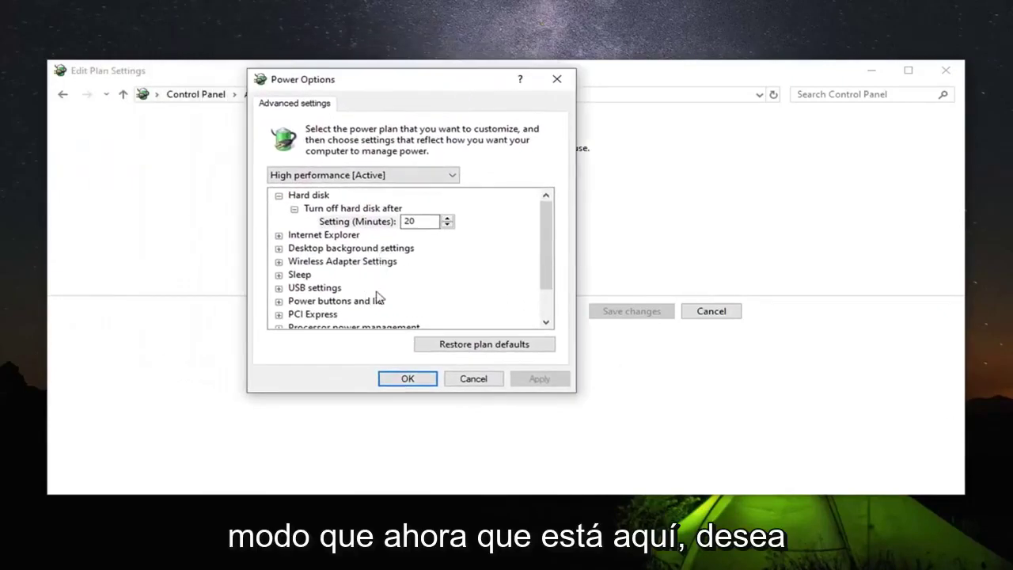
Set Wireless Adapter Settings > Power Saving Mode to Maximum Performance and apply.
scroll(356, 305, "down", 1)
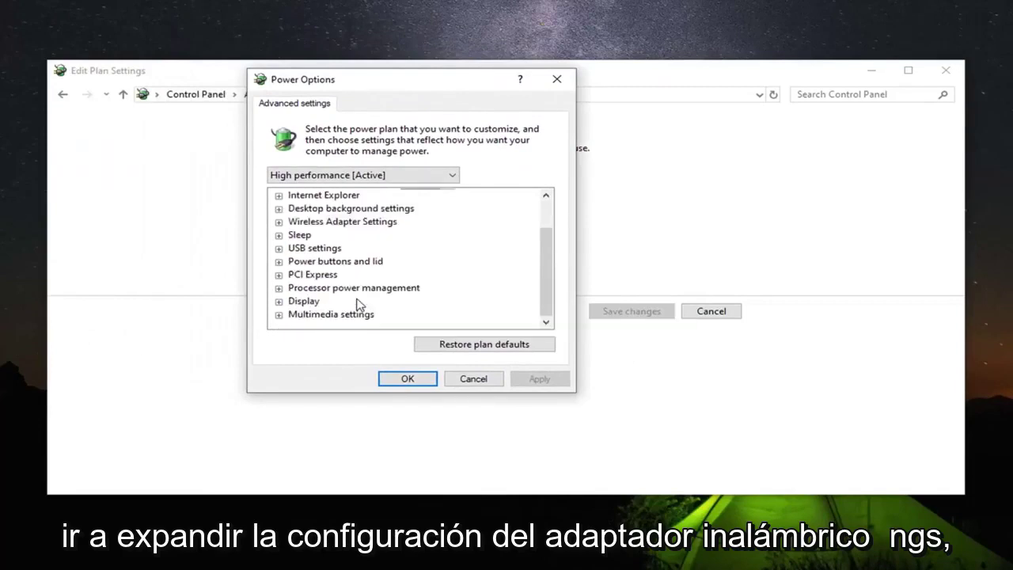
left_click(284, 222)
left_click(279, 223)
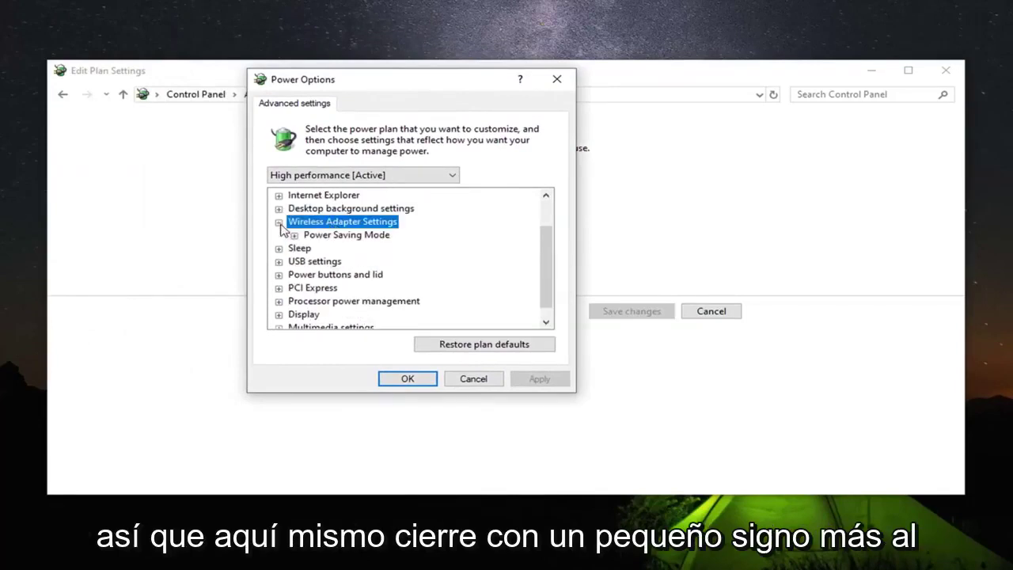
left_click(304, 236)
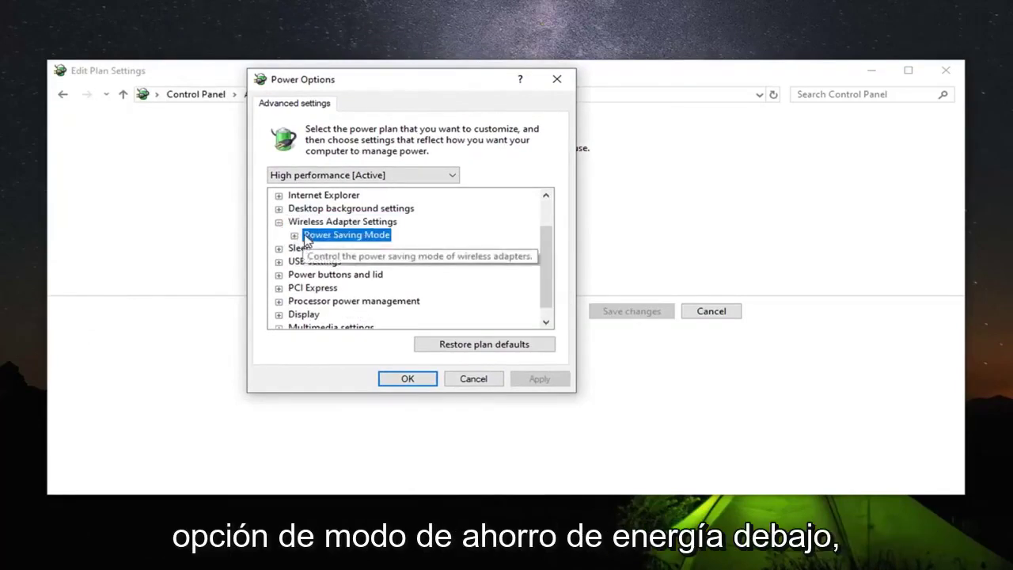
left_click(294, 236)
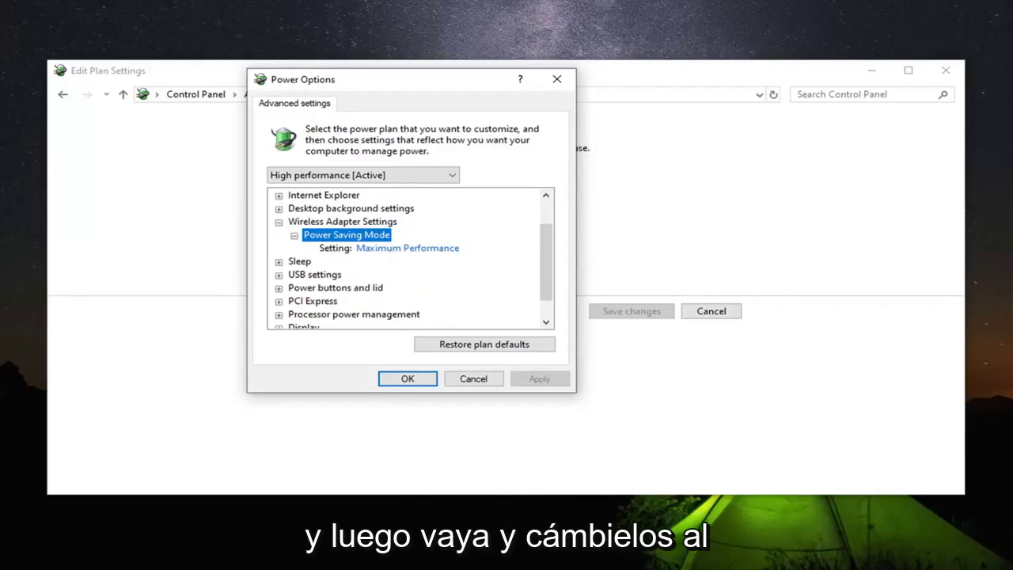
left_click(417, 249)
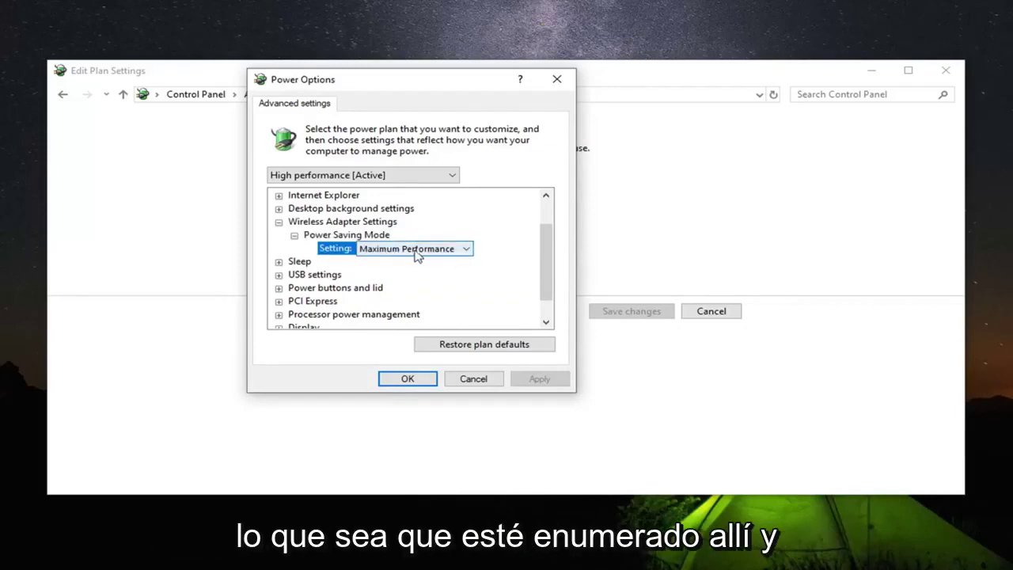
left_click(456, 252)
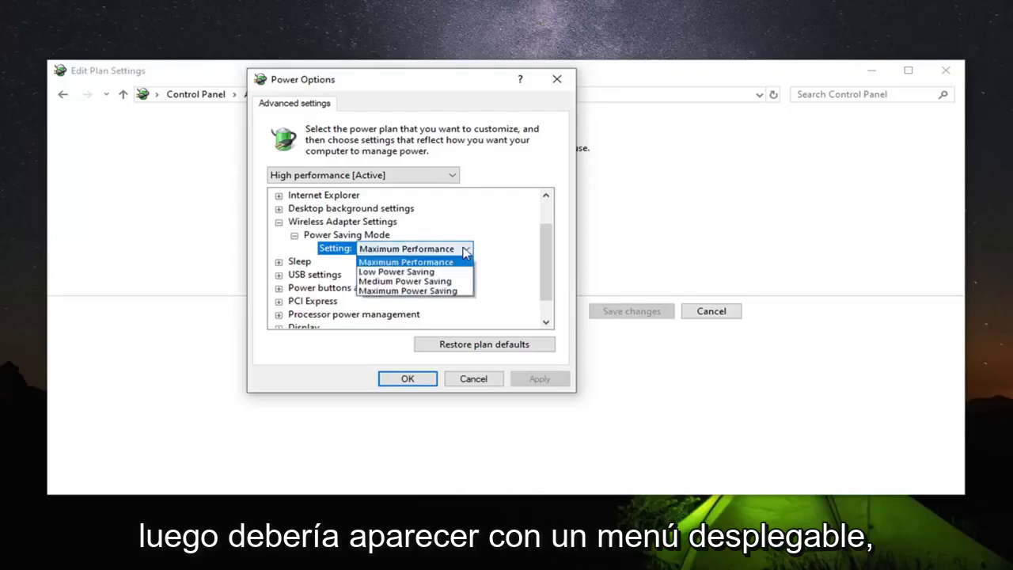
left_click(408, 261)
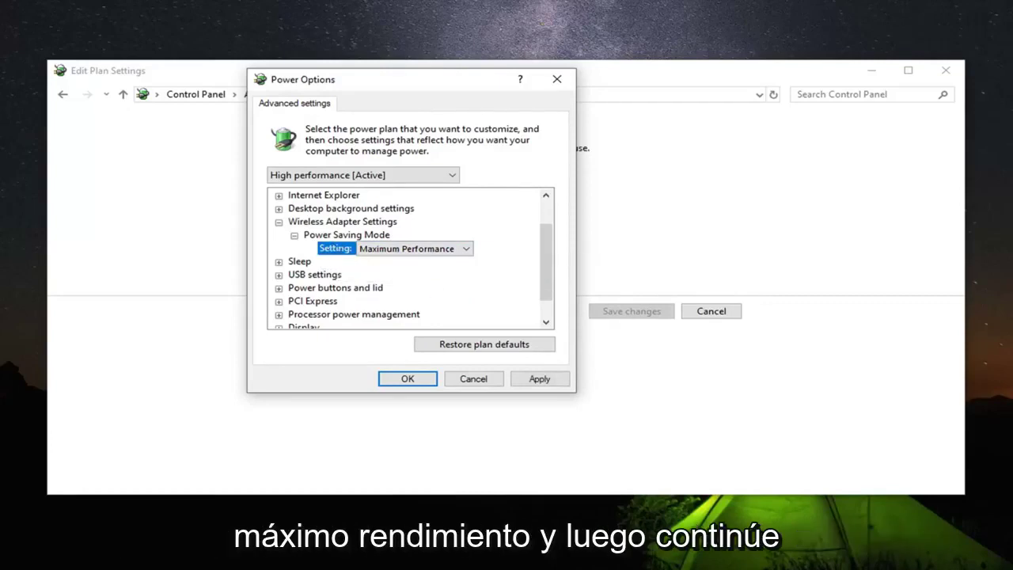
left_click(541, 379)
left_click(398, 384)
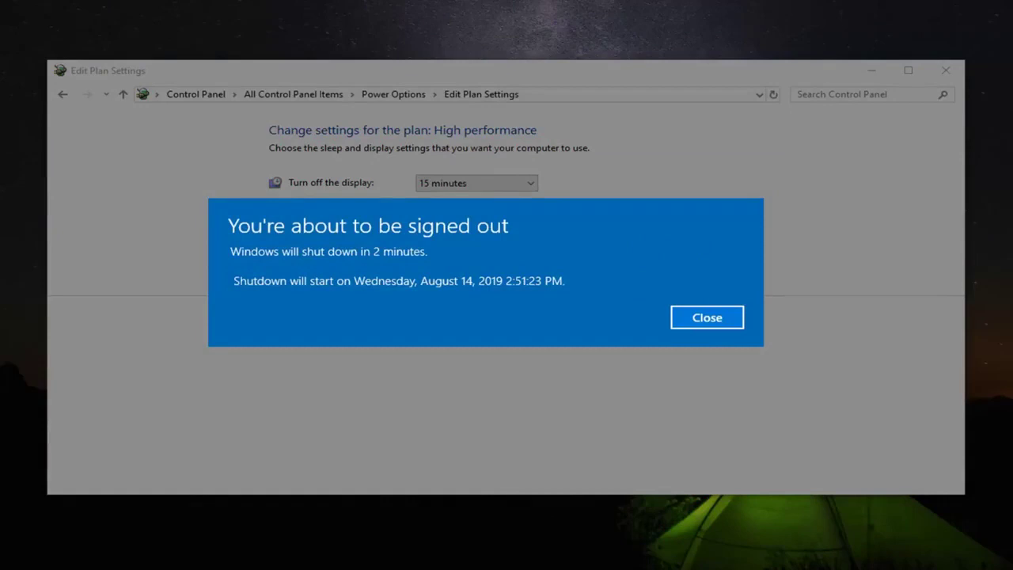
Dismiss the shutdown notice and close the Edit Plan Settings window.
left_click(707, 317)
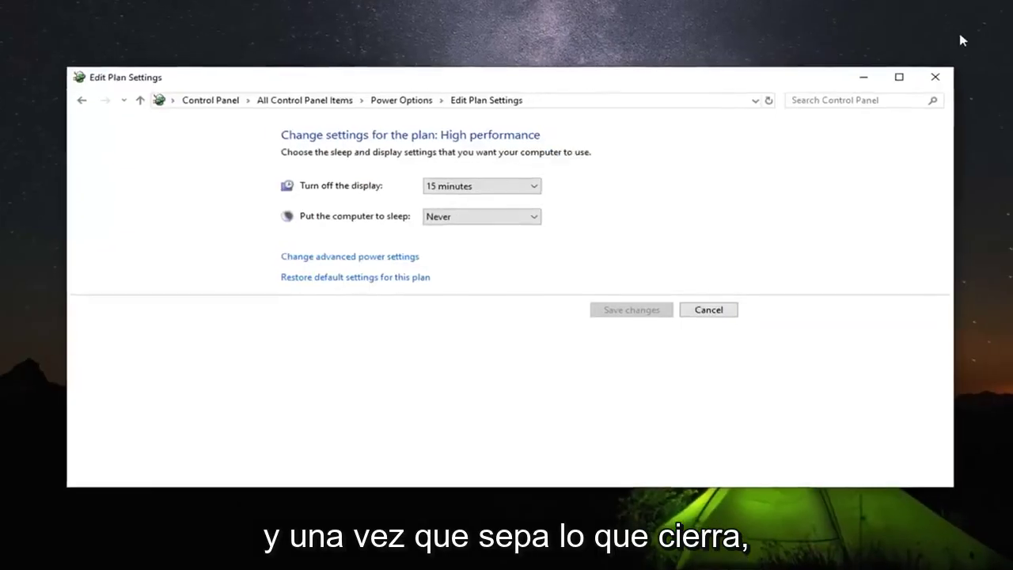
left_click(911, 93)
left_click(17, 557)
In Device Manager, uncheck 'Allow the computer to turn off this device' for the Intel 82574L adapter.
type("device manag")
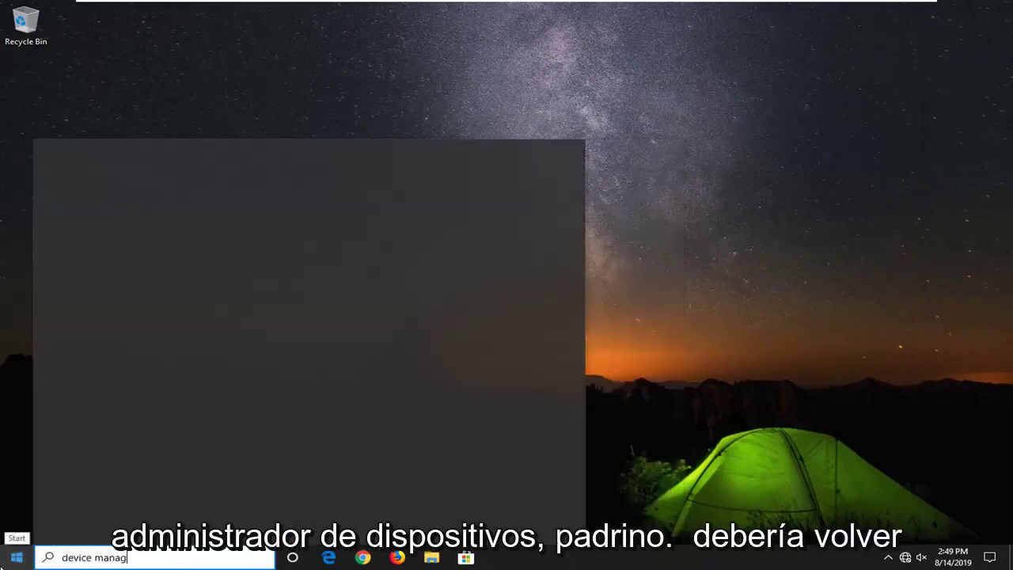
type("er")
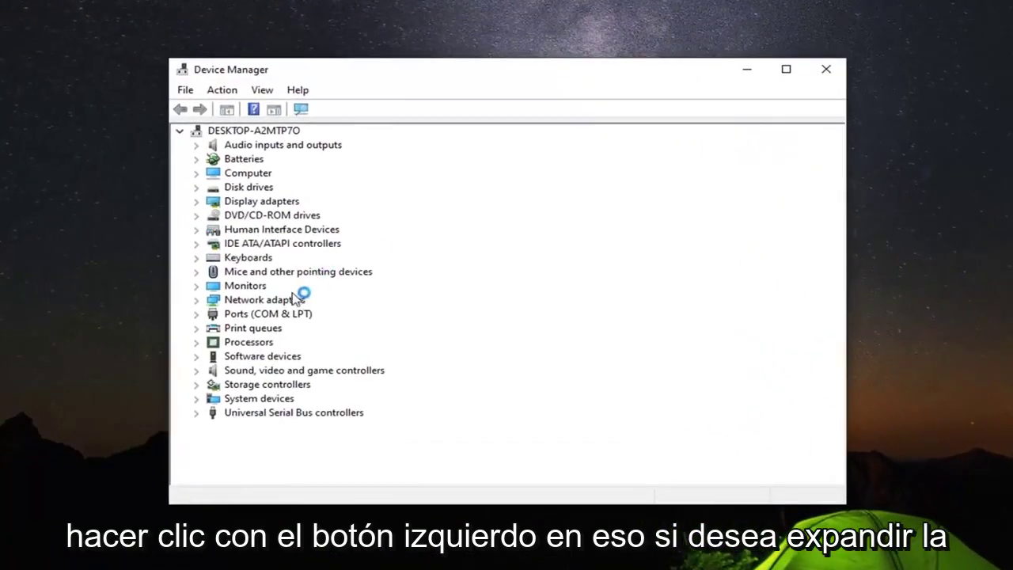
left_click(270, 302)
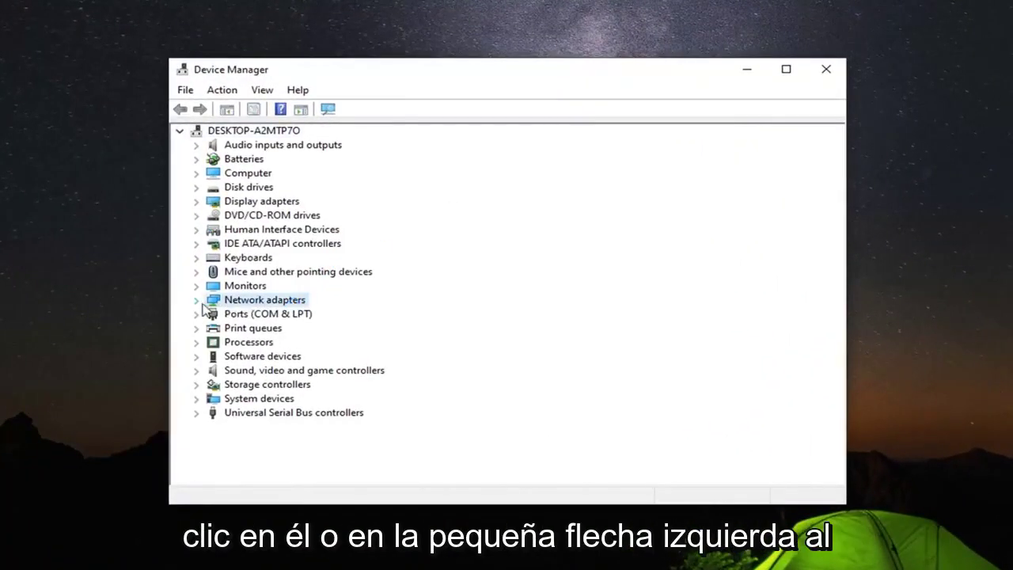
left_click(197, 301)
left_click(248, 317)
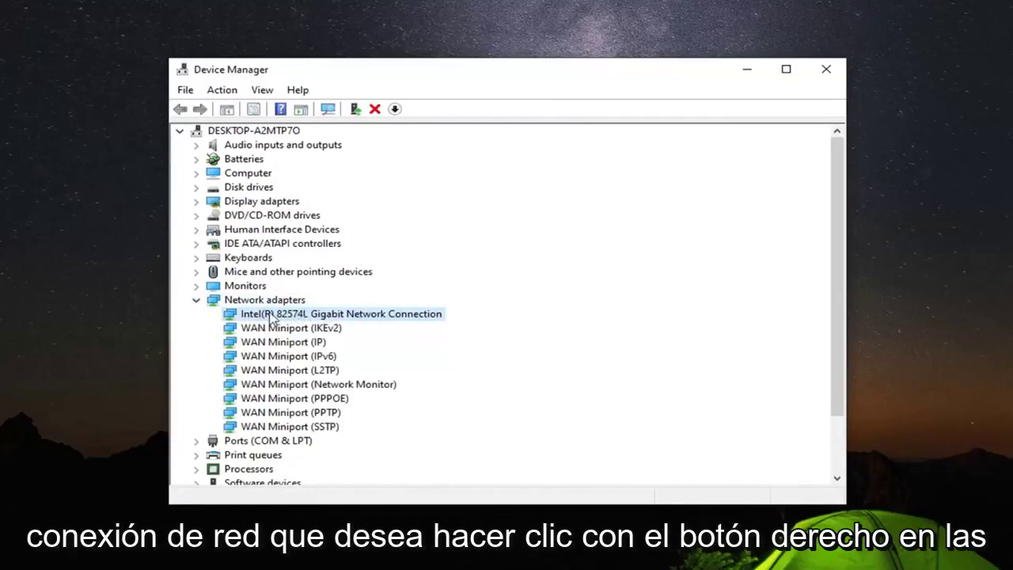
right_click(269, 315)
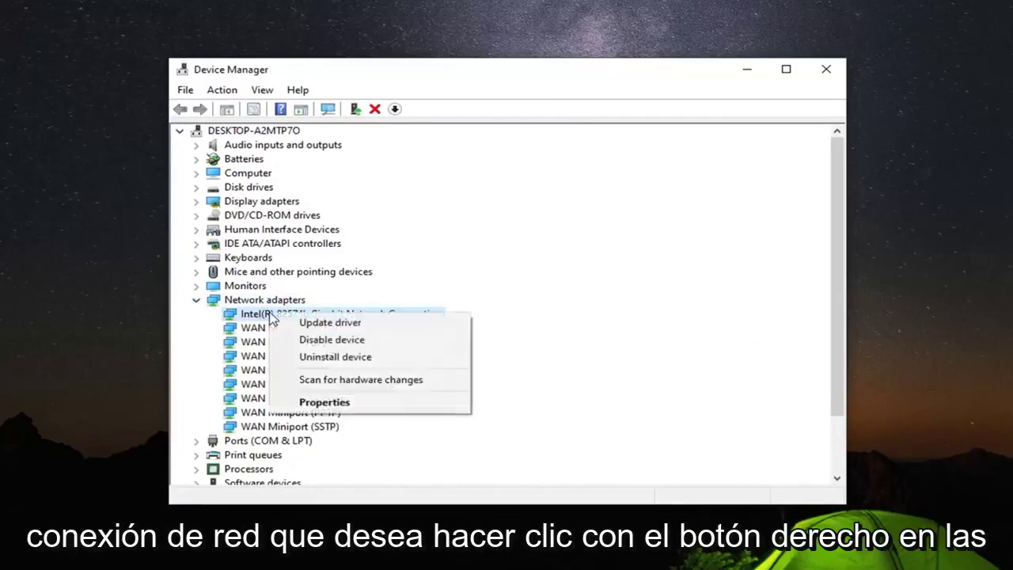
left_click(329, 404)
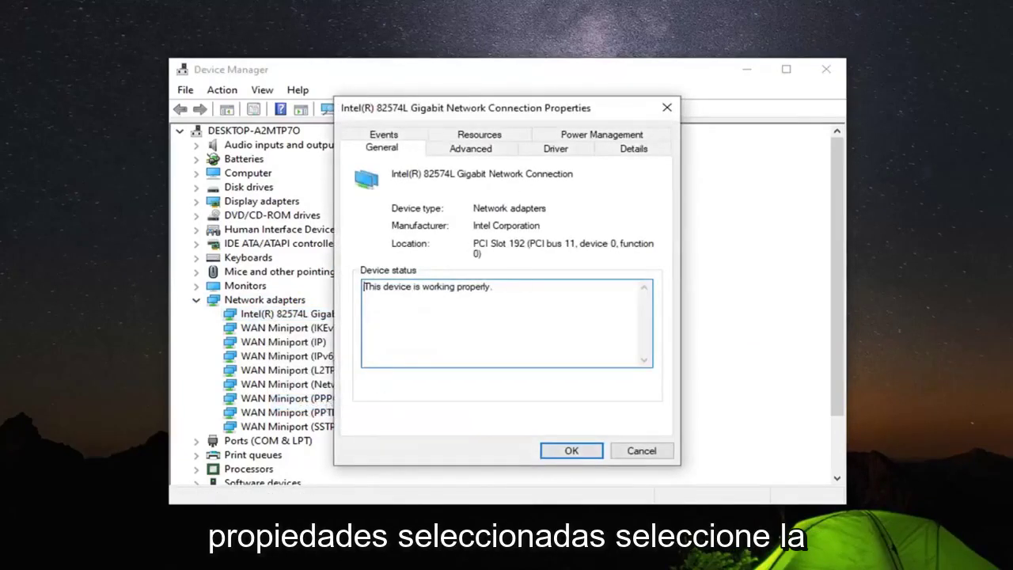
left_click(590, 134)
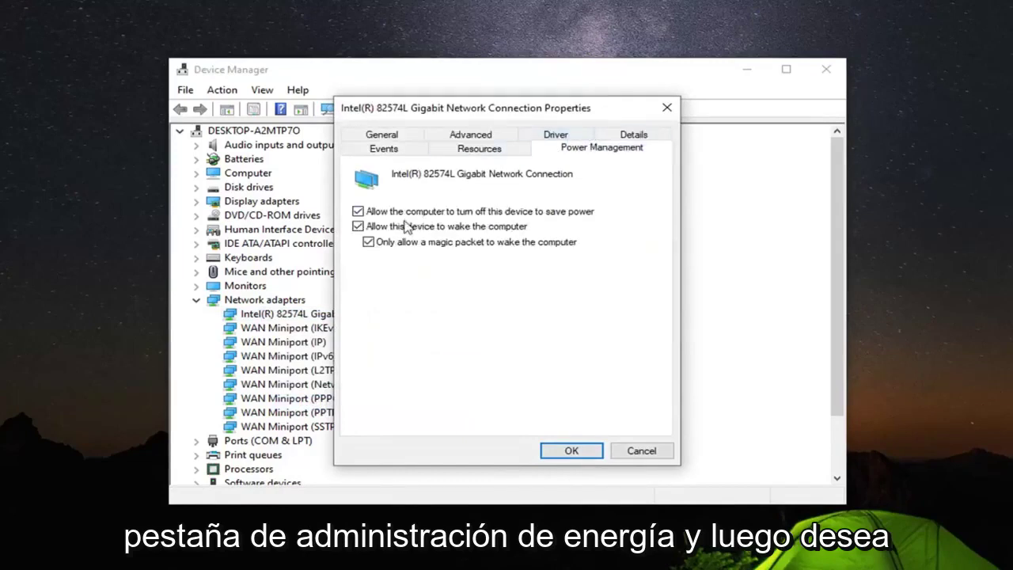
left_click(357, 212)
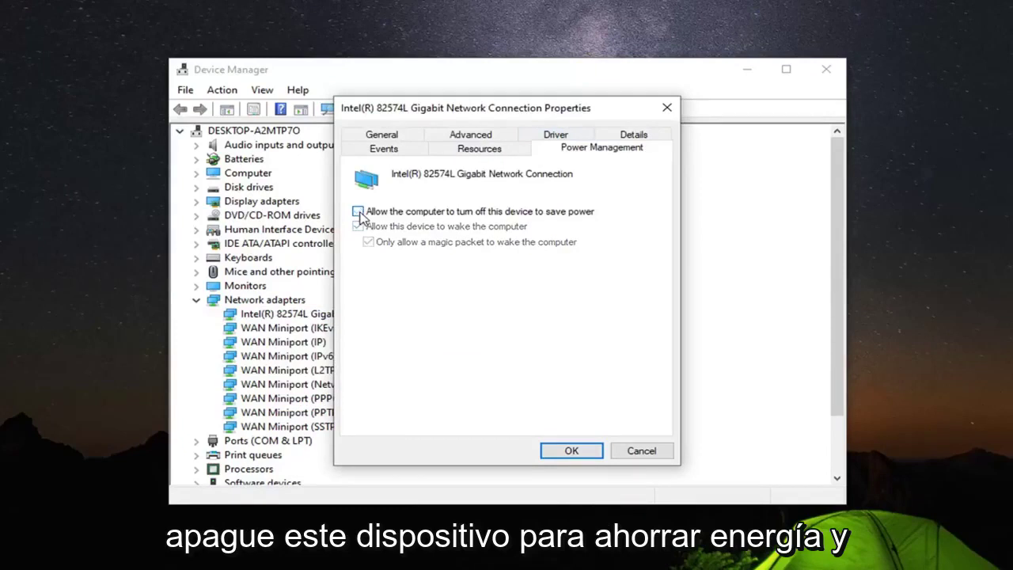
left_click(568, 449)
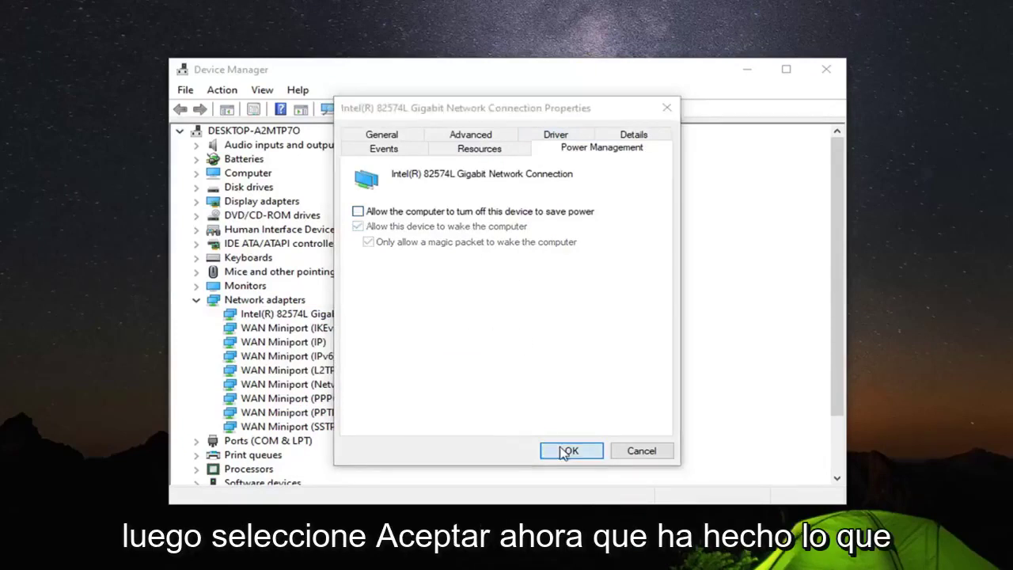
Search automatically online for an updated Intel 82574L adapter driver.
right_click(283, 317)
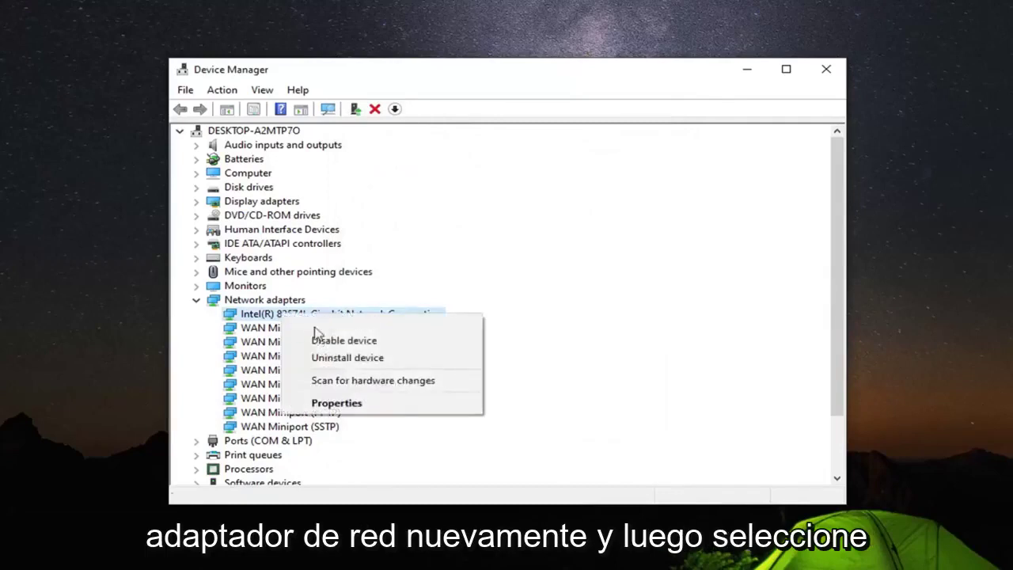
left_click(320, 324)
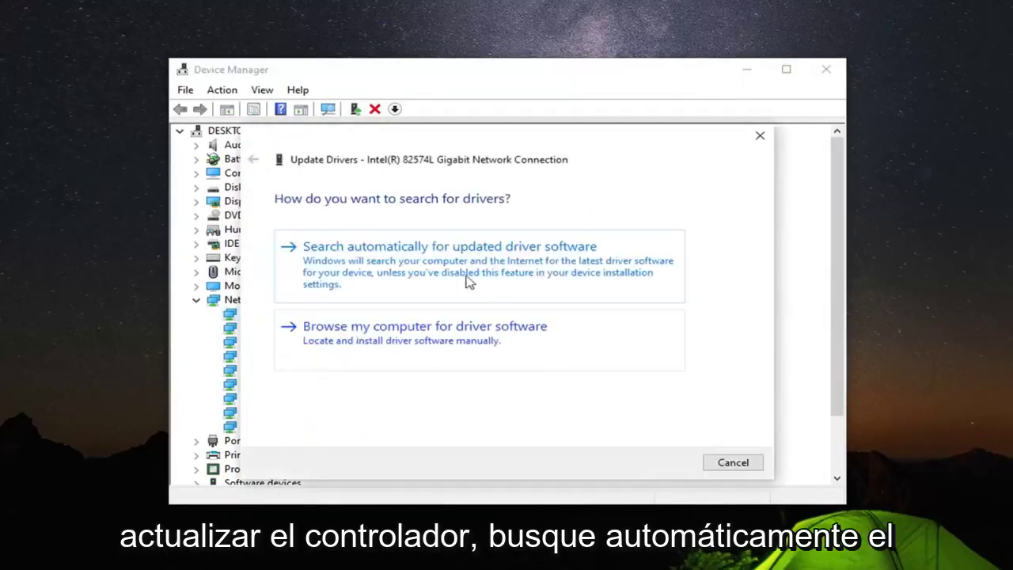
left_click(455, 267)
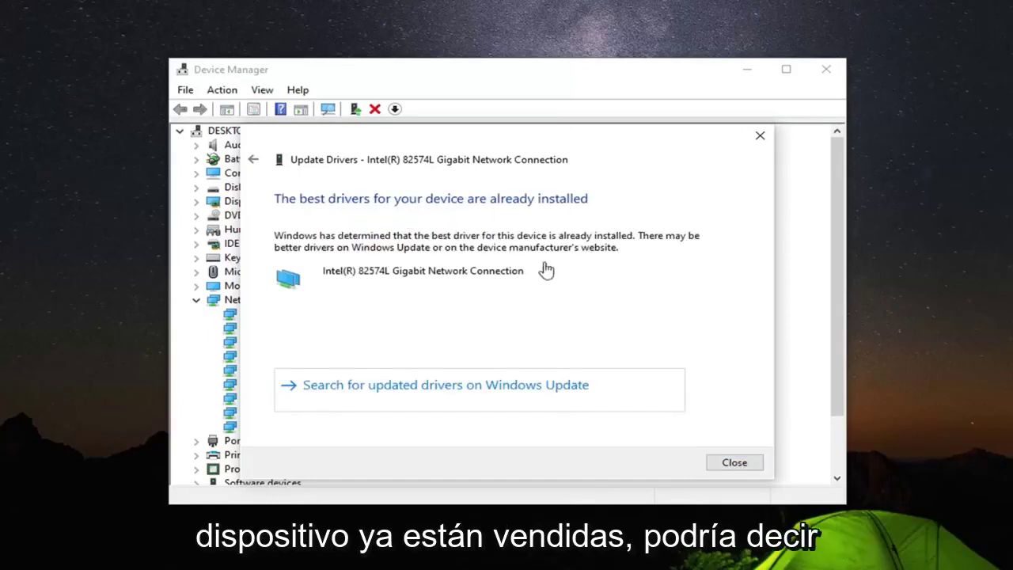
Reinstall the Intel(R) 82574L Gigabit Network Connection driver from the computer's compatible driver list.
left_click(742, 463)
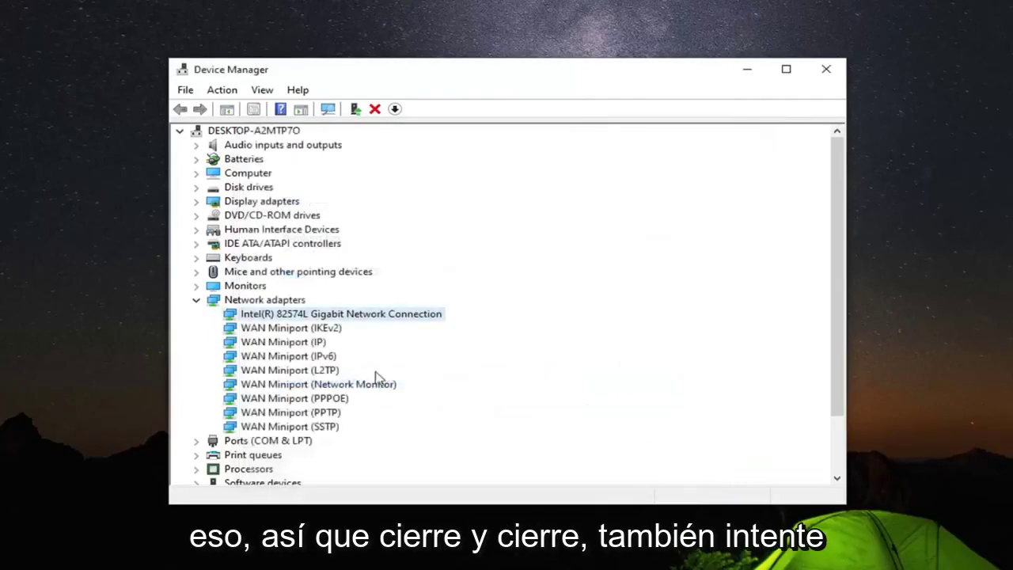
right_click(338, 317)
left_click(364, 323)
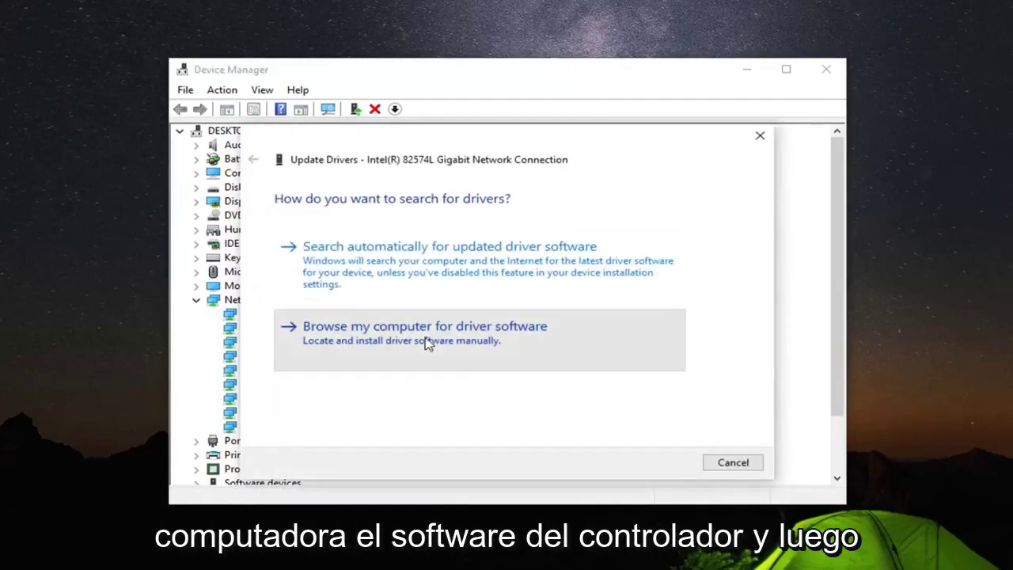
left_click(426, 343)
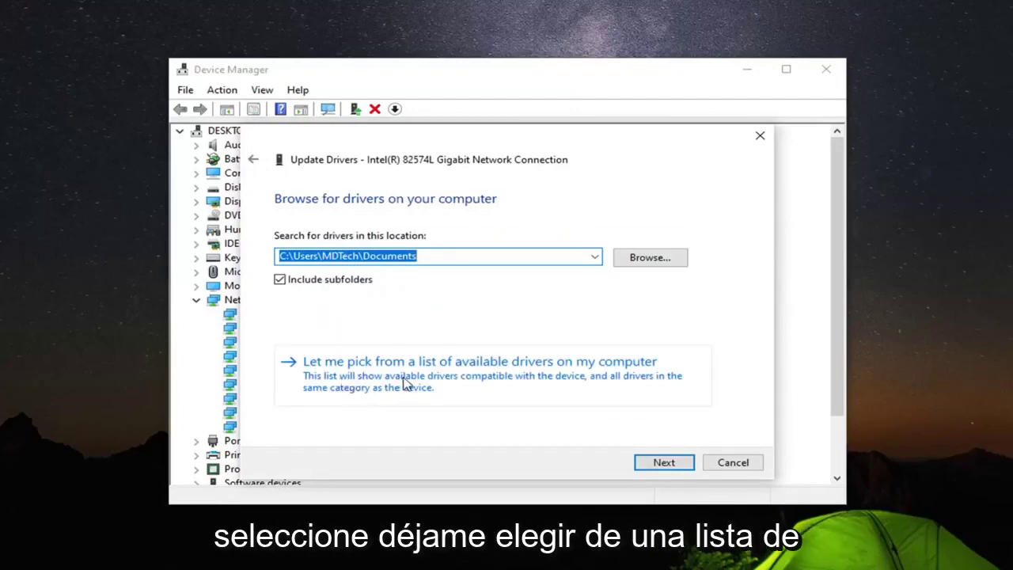
left_click(508, 385)
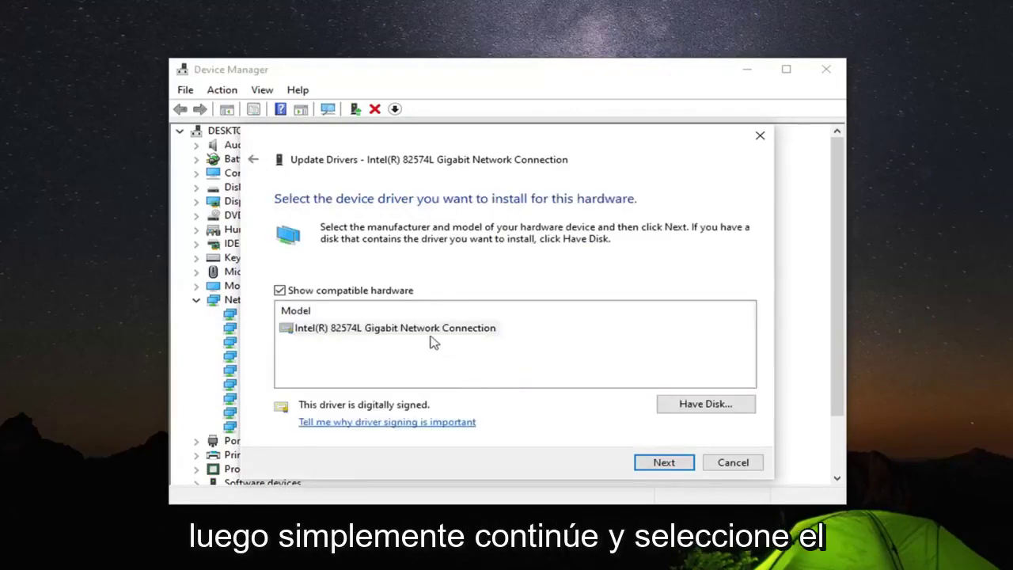
left_click(408, 333)
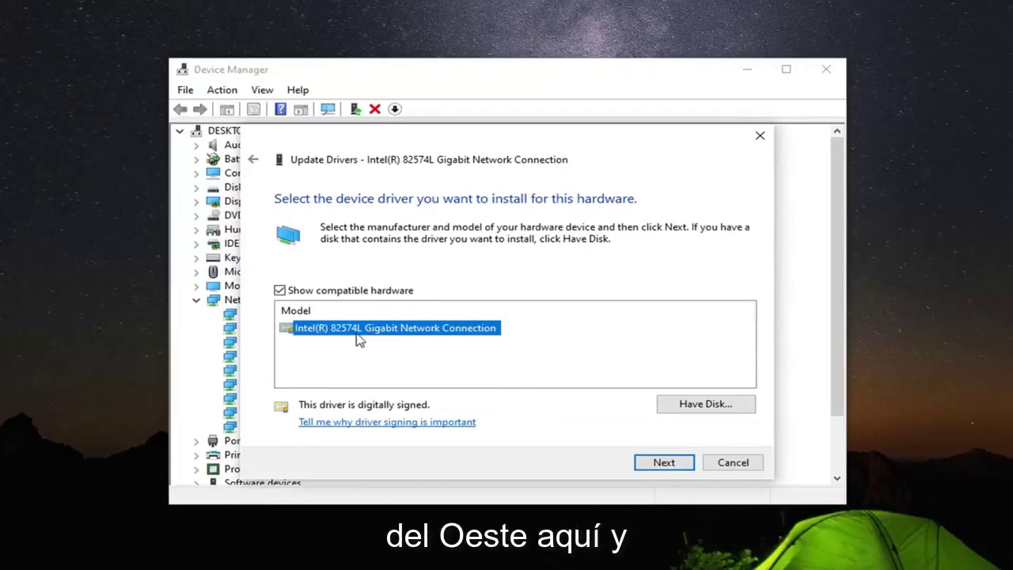
left_click(659, 465)
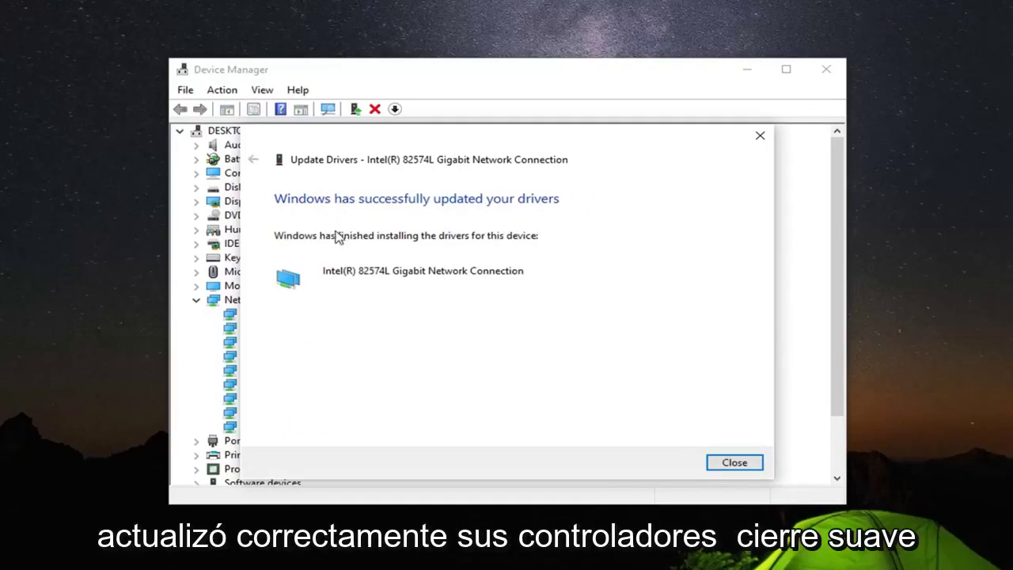
Dismiss the successful driver installation message.
left_click(734, 462)
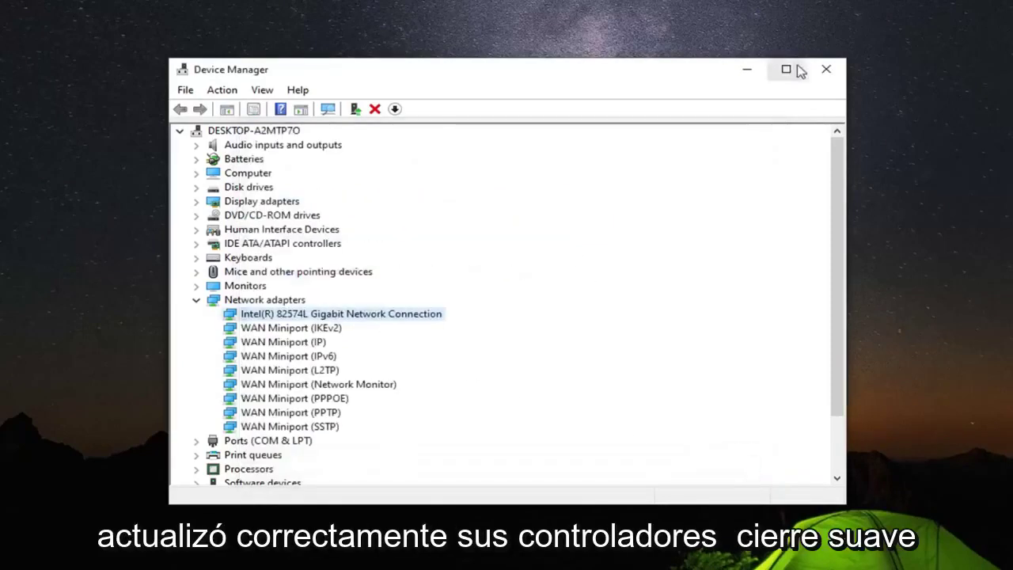